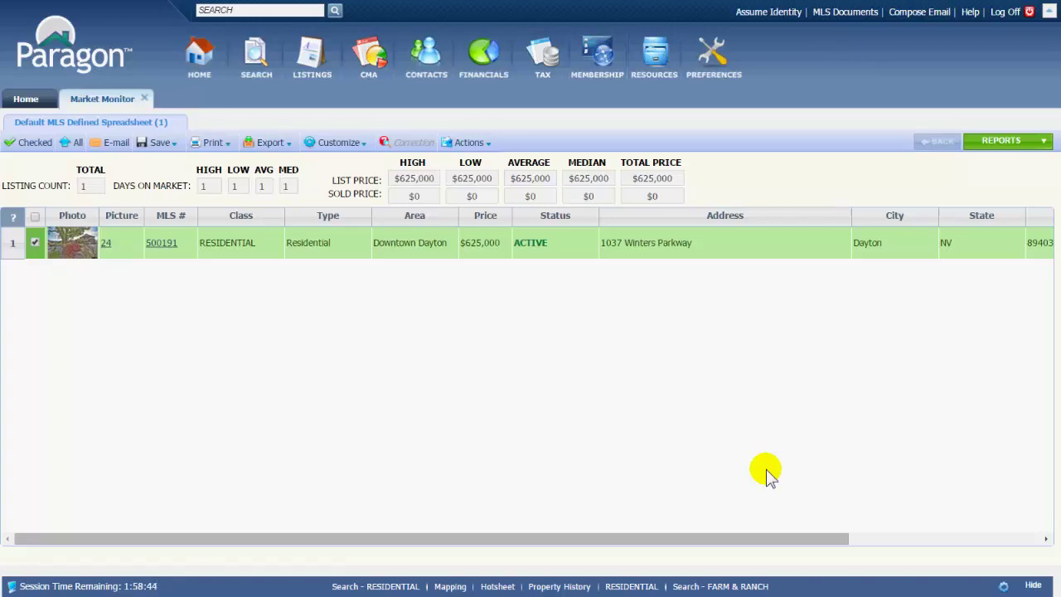
Step: Start saving the checked Downtown Dayton residential listing to a listing cart
left_click(238, 257)
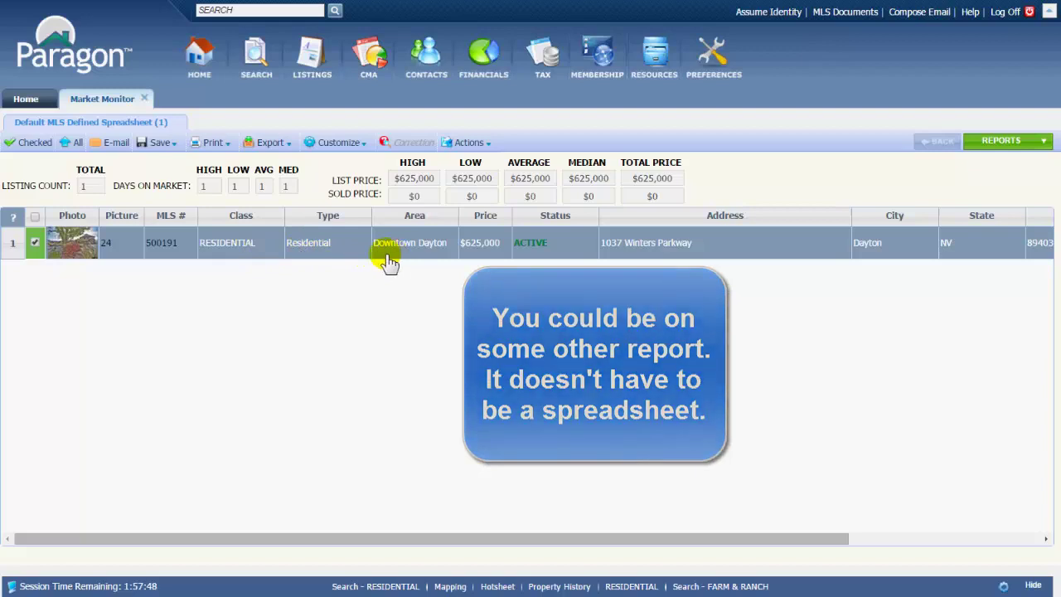
left_click(35, 244)
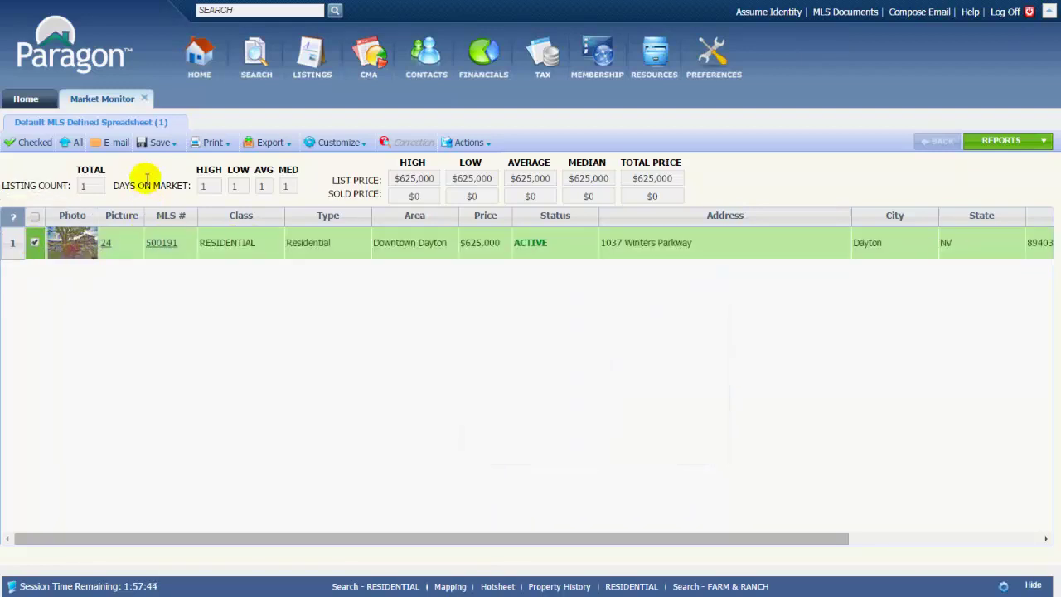
left_click(160, 149)
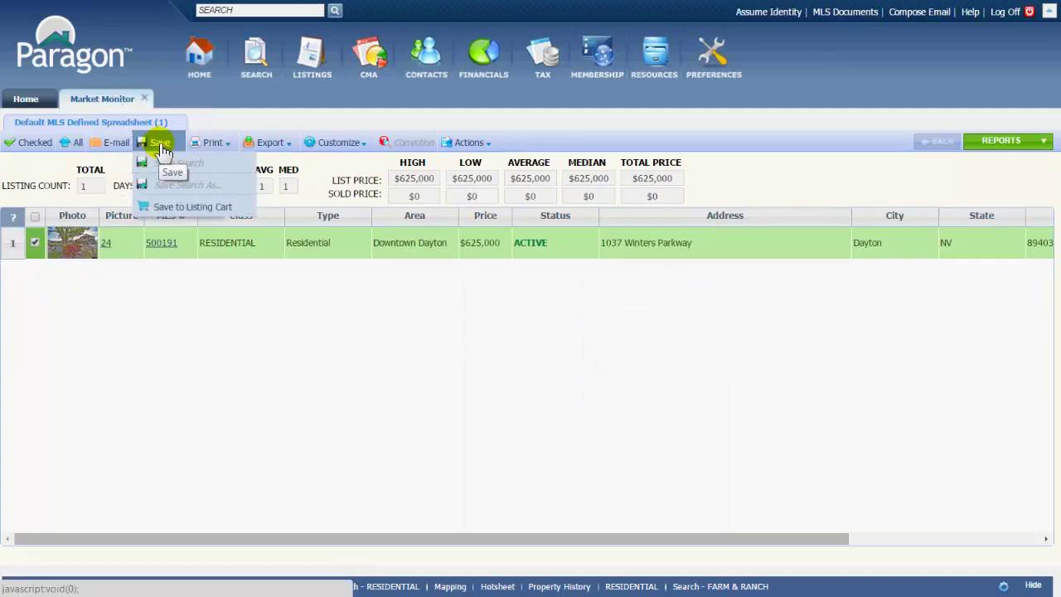
left_click(166, 207)
left_click(186, 208)
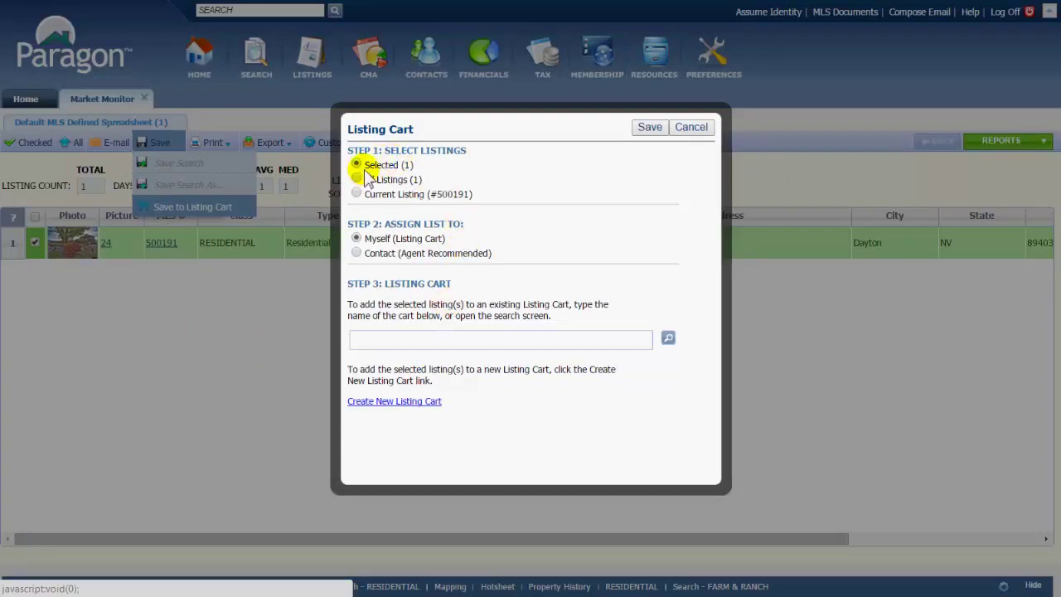
left_click(193, 245)
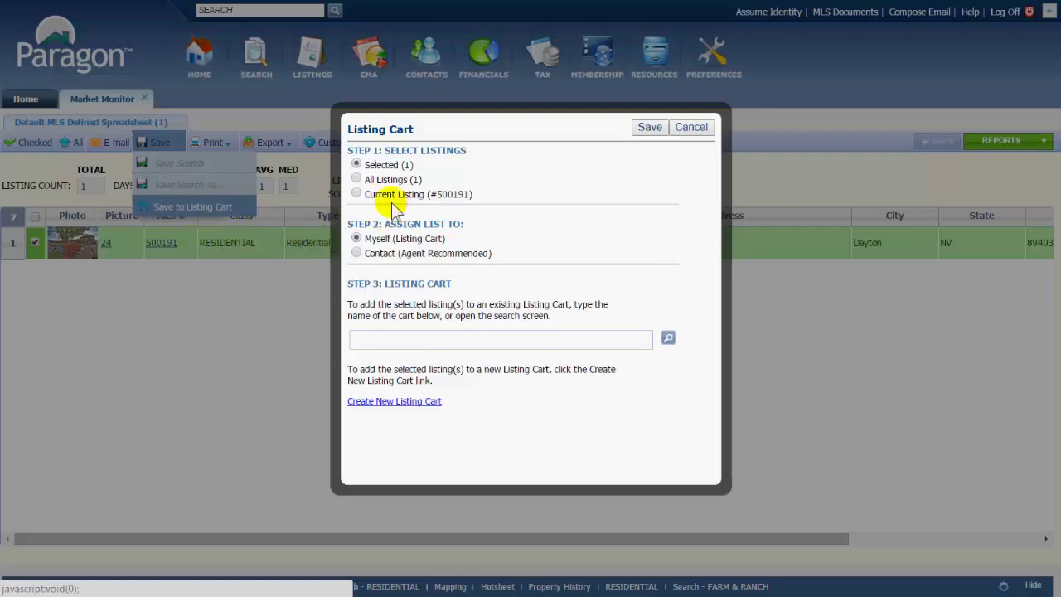
Step: Keep the Selected listings option and assign the list to a contact as Agent Recommended
left_click(366, 172)
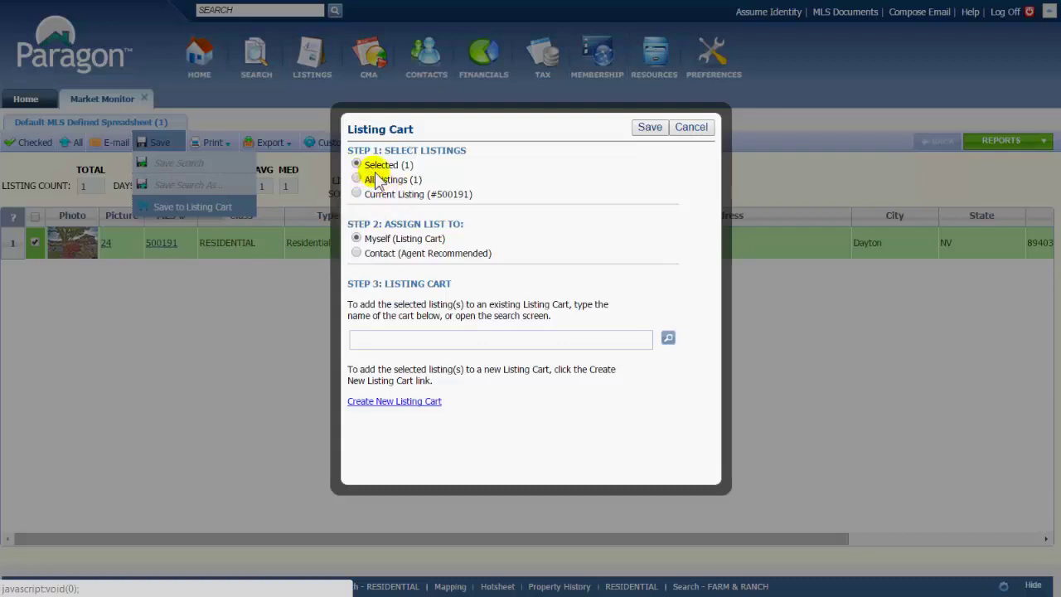
left_click(379, 239)
left_click(379, 240)
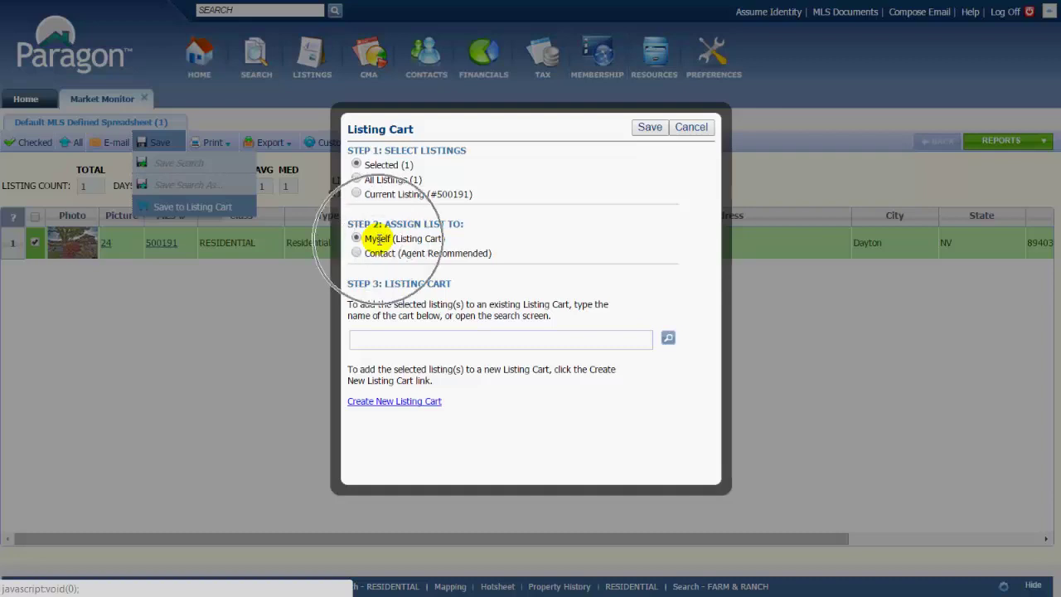
left_click(379, 240)
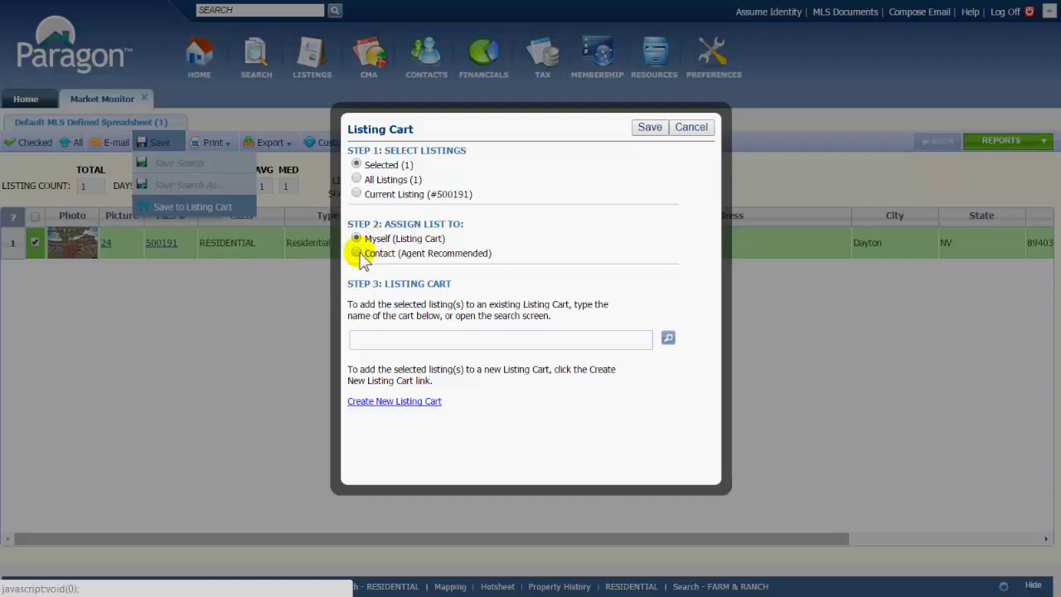
left_click(359, 253)
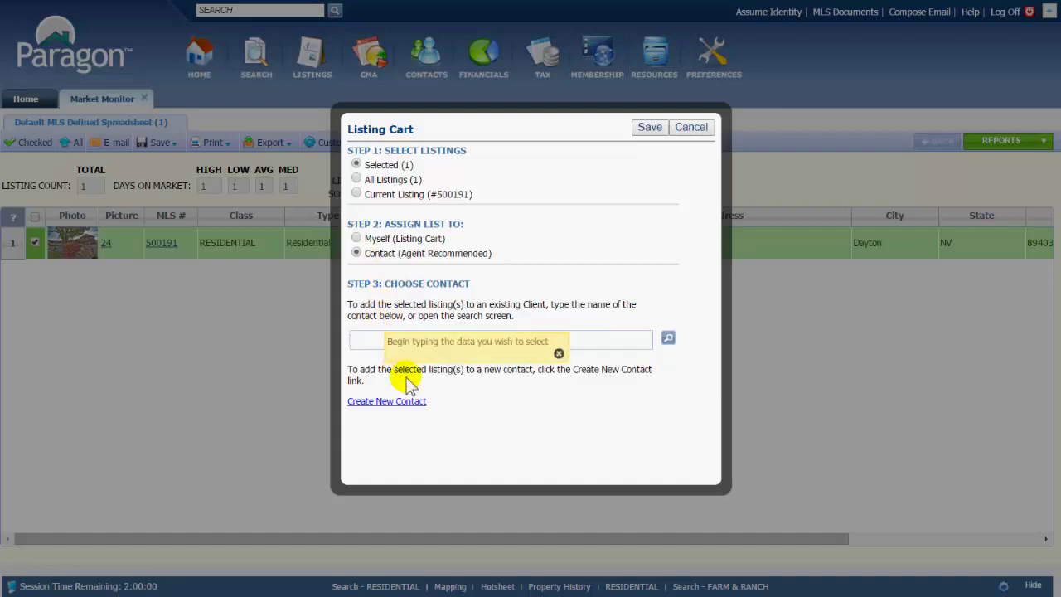
Step: Look up the existing client by first name, choose the first matching contact and save the listing to it
type("craig")
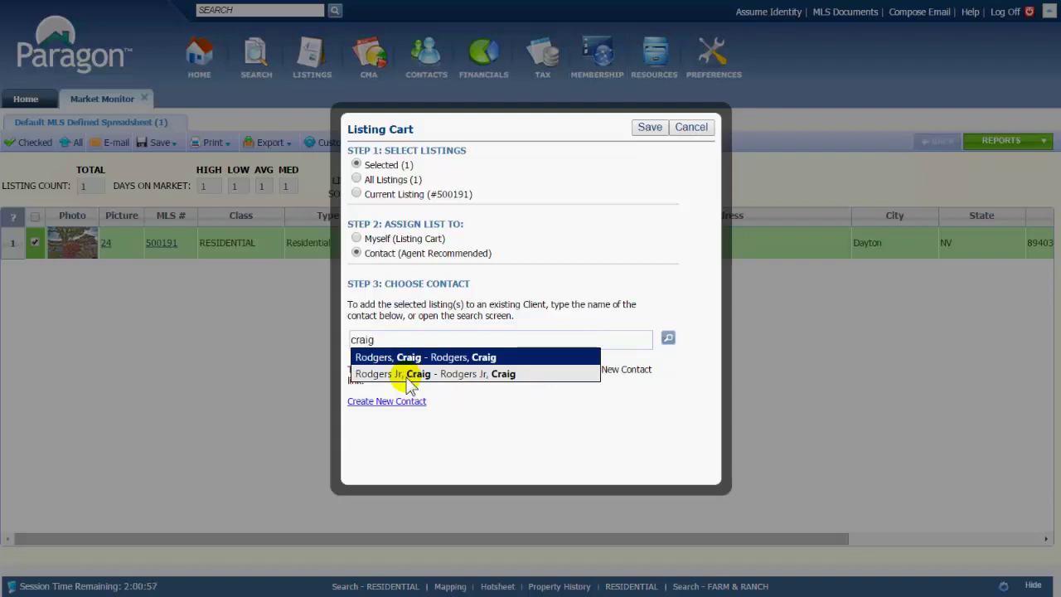
left_click(371, 403)
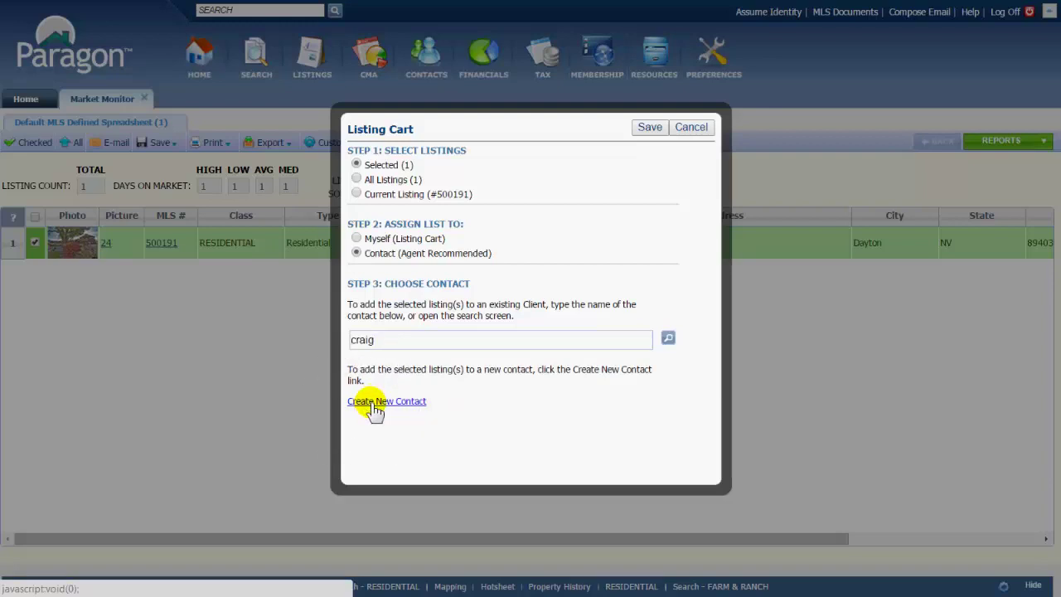
left_click(372, 403)
left_click(392, 339)
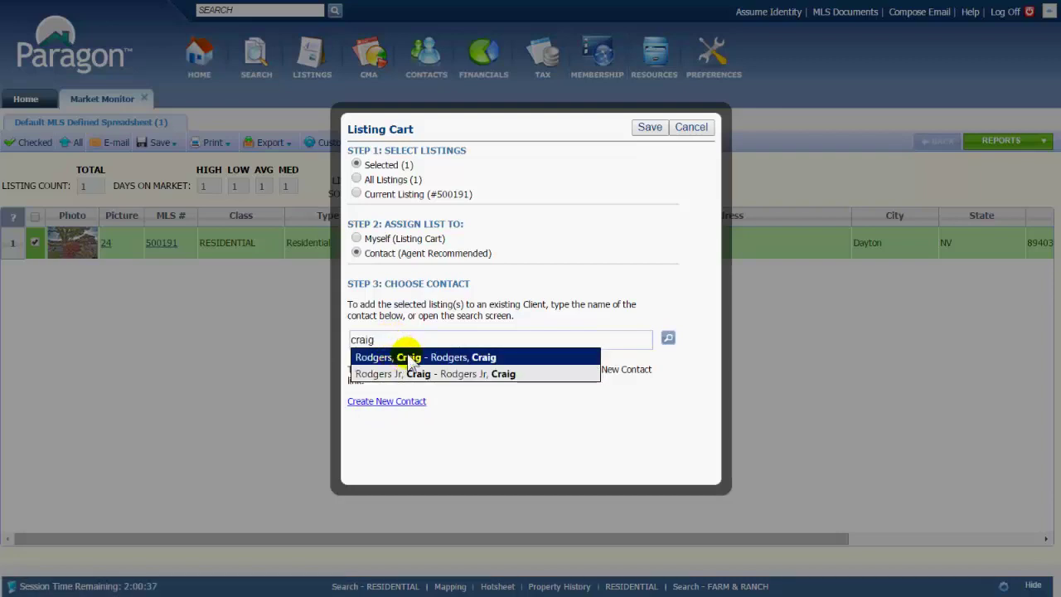
left_click(411, 358)
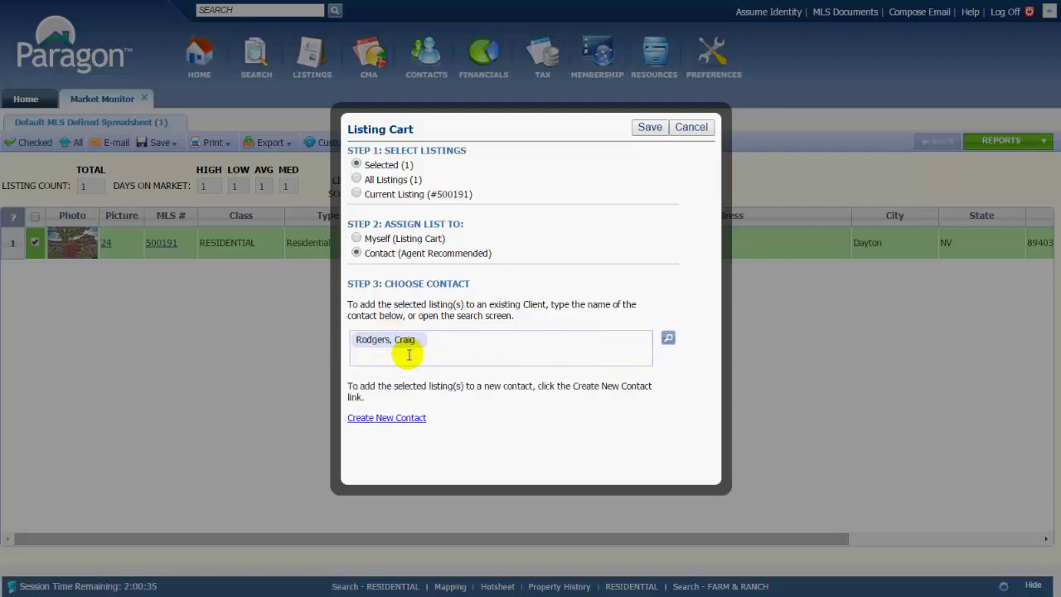
left_click(650, 129)
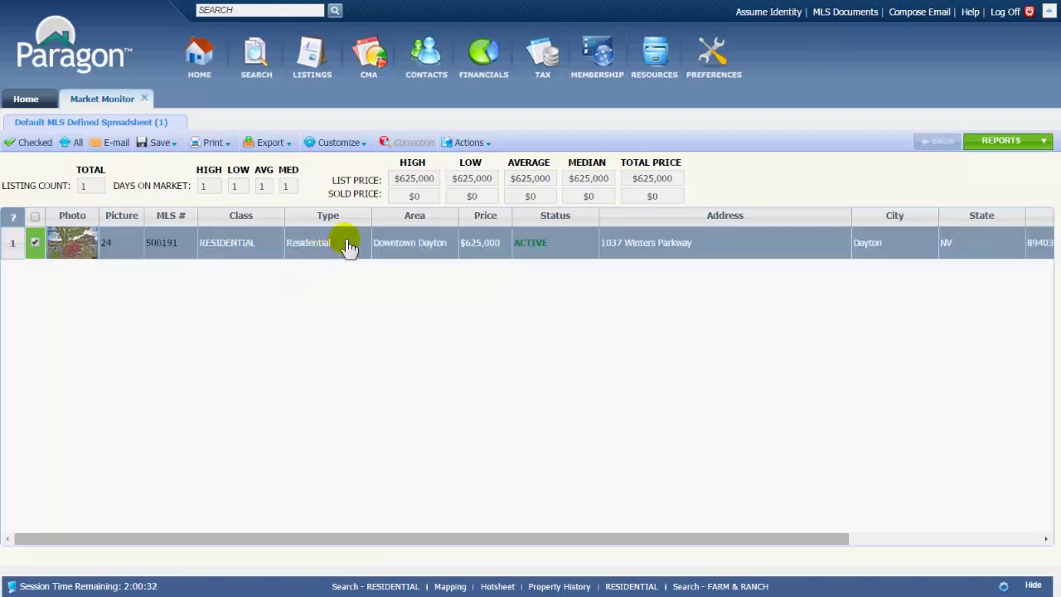
Step: Find the same client by first name in the contact manager and open that contact's record
left_click(429, 73)
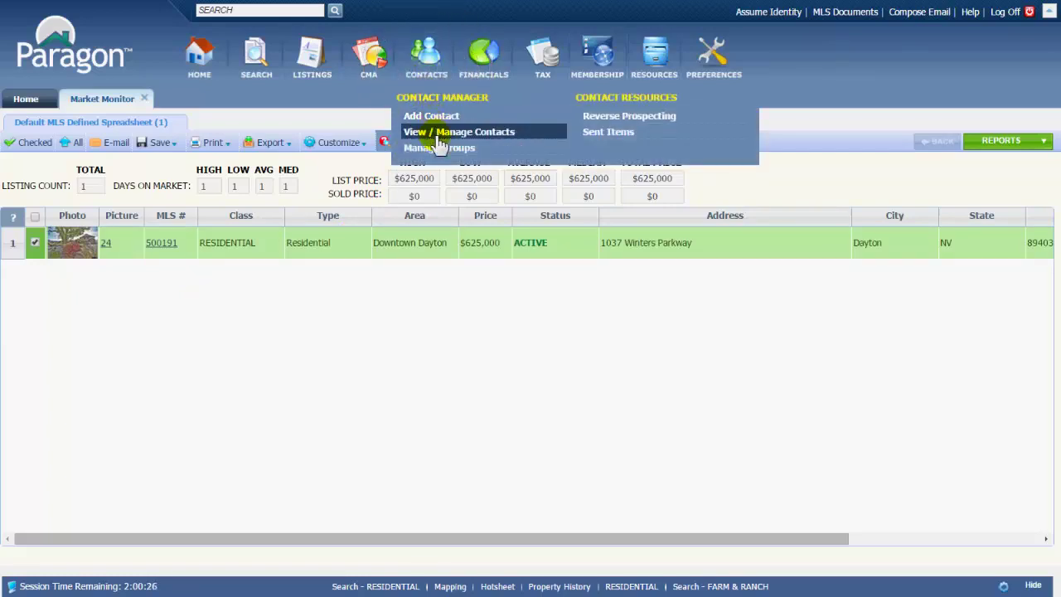
left_click(439, 140)
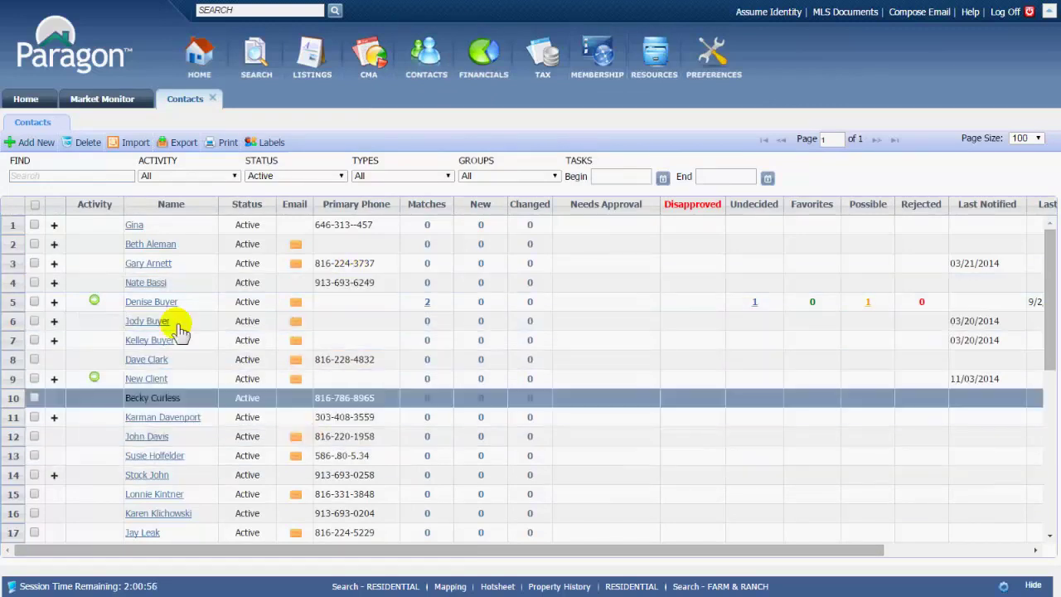
left_click(75, 177)
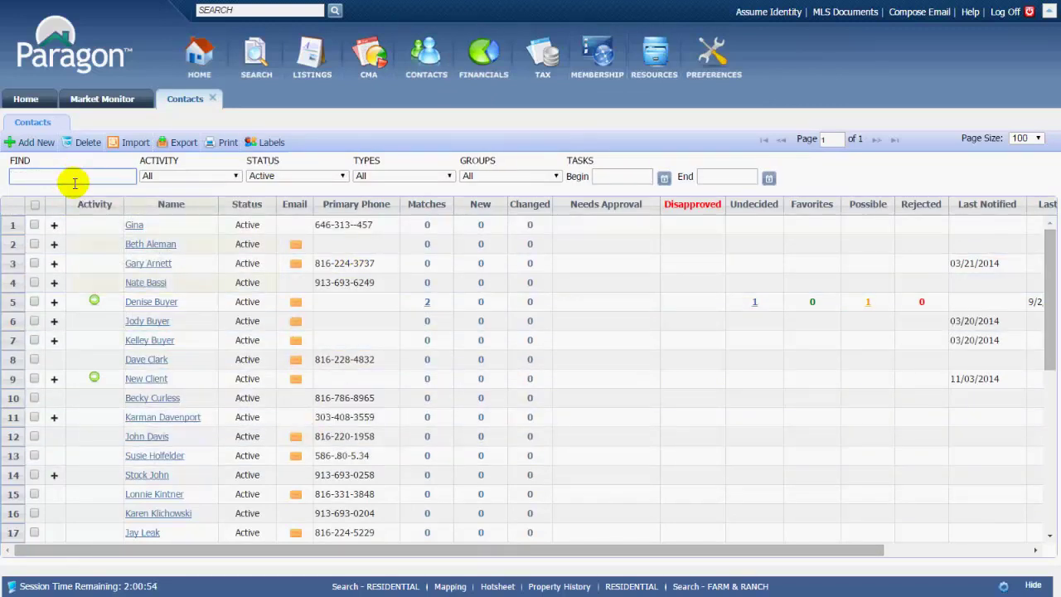
type("craig")
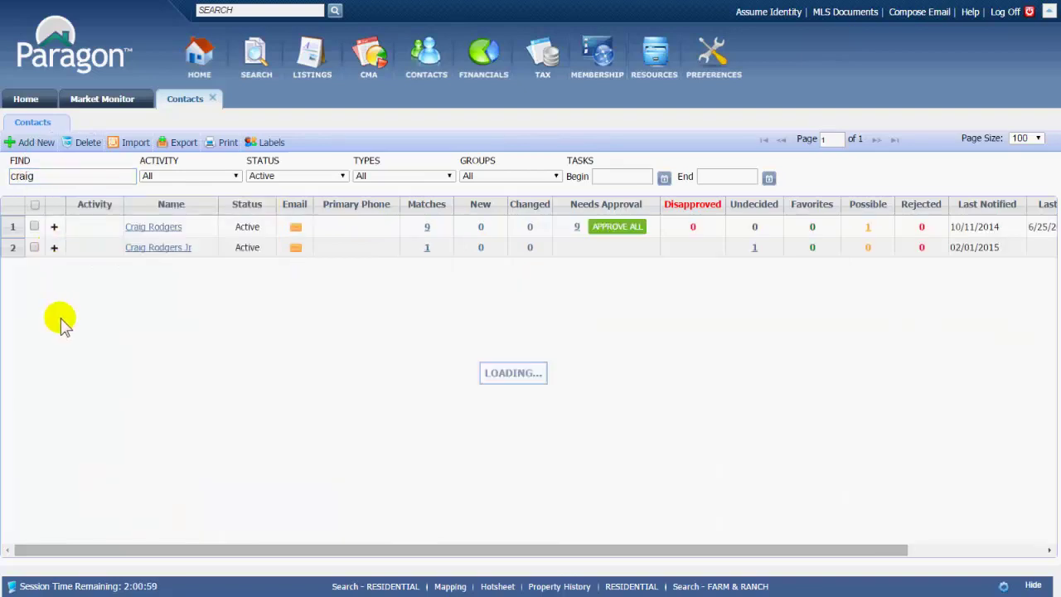
left_click(152, 228)
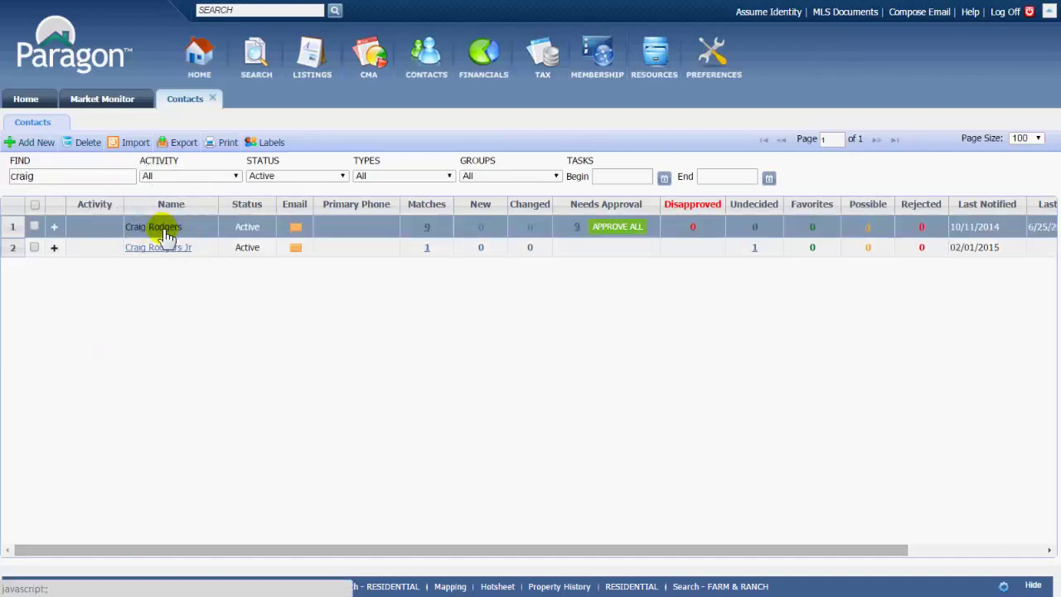
left_click(160, 233)
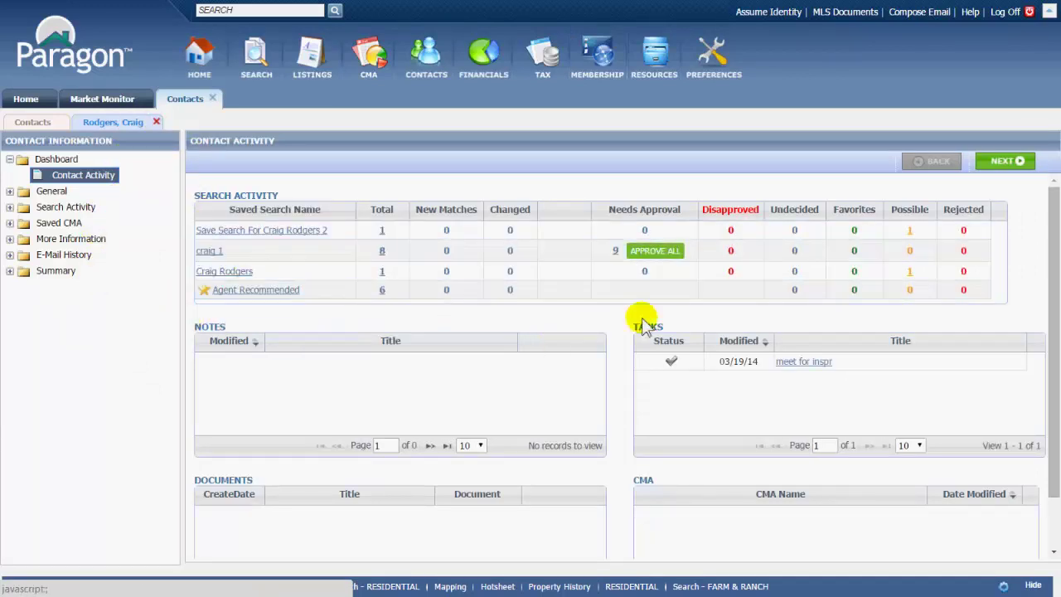
Step: Go to the contact's search activity and open the Agent Recommended list to check its listings and modification date
left_click(1010, 163)
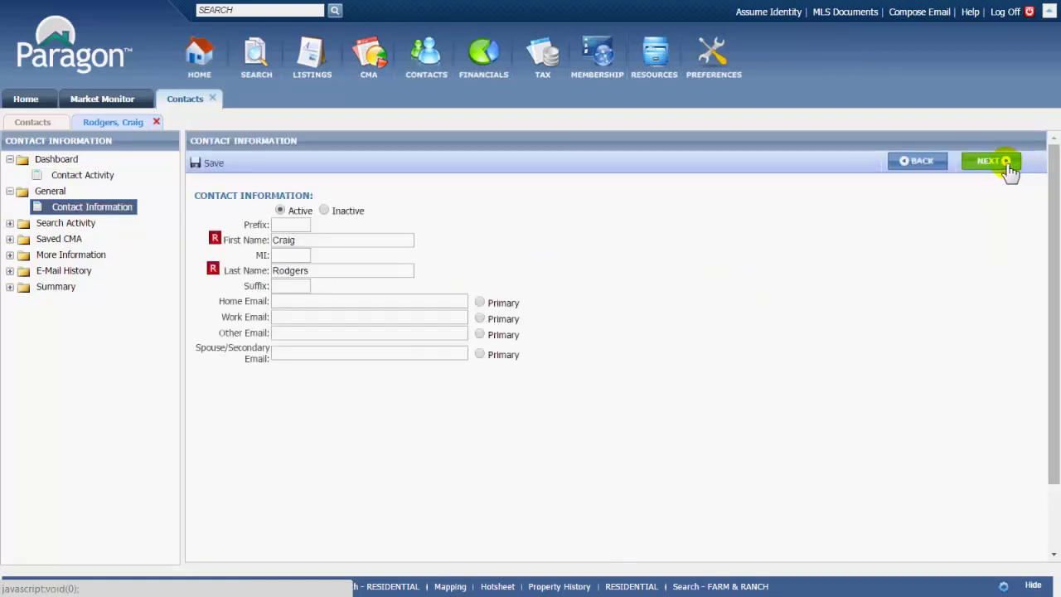
left_click(1010, 162)
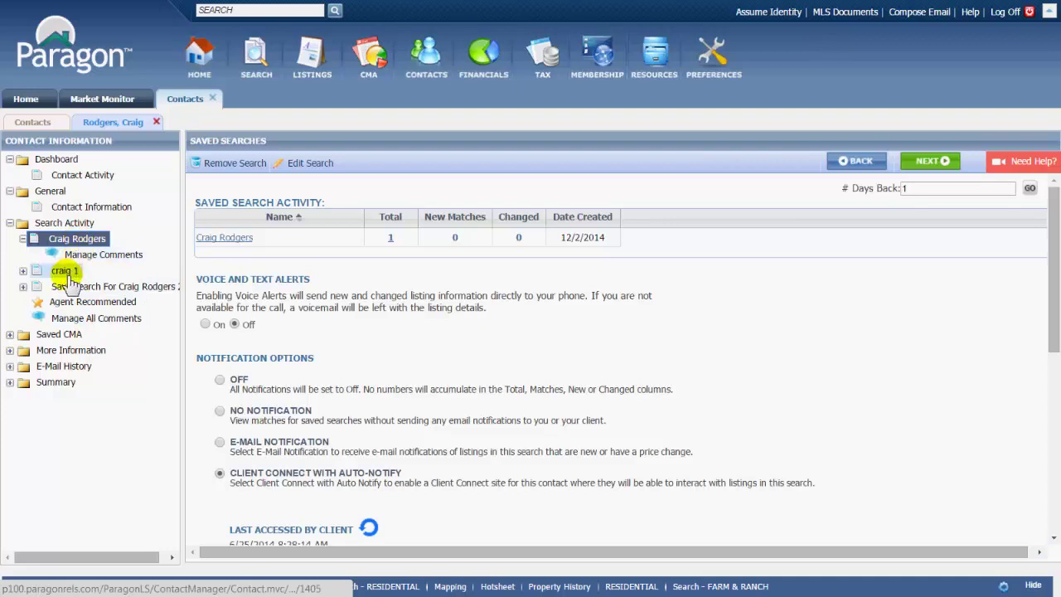
left_click(105, 303)
left_click(103, 307)
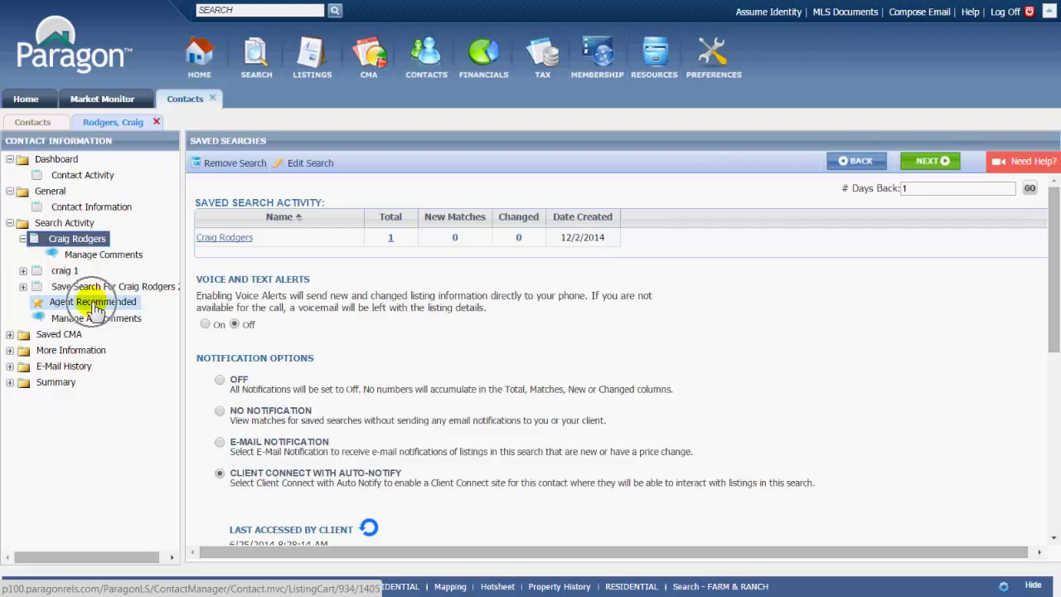
left_click(98, 308)
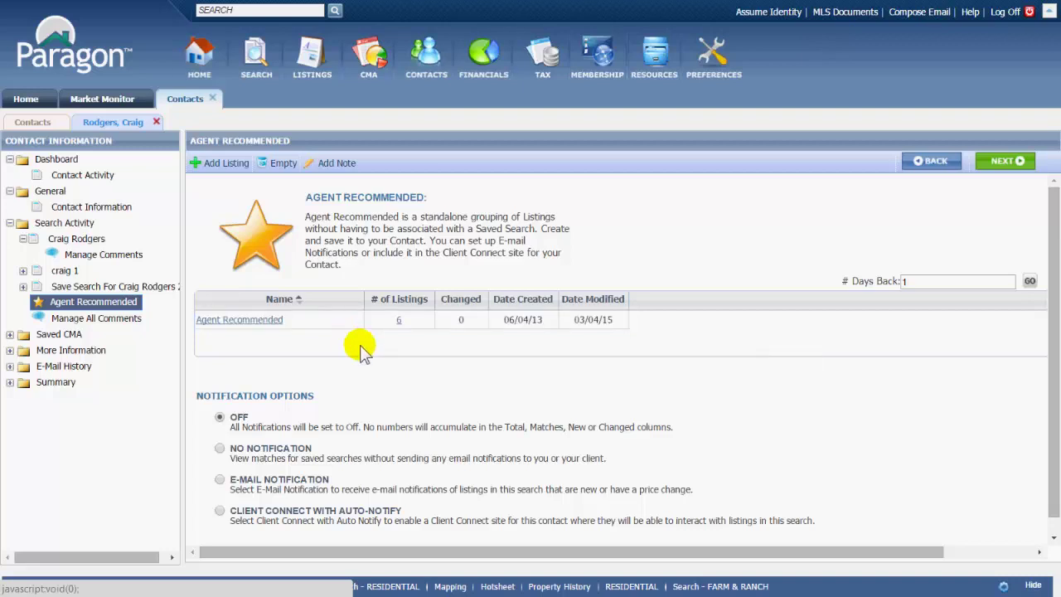
left_click(595, 329)
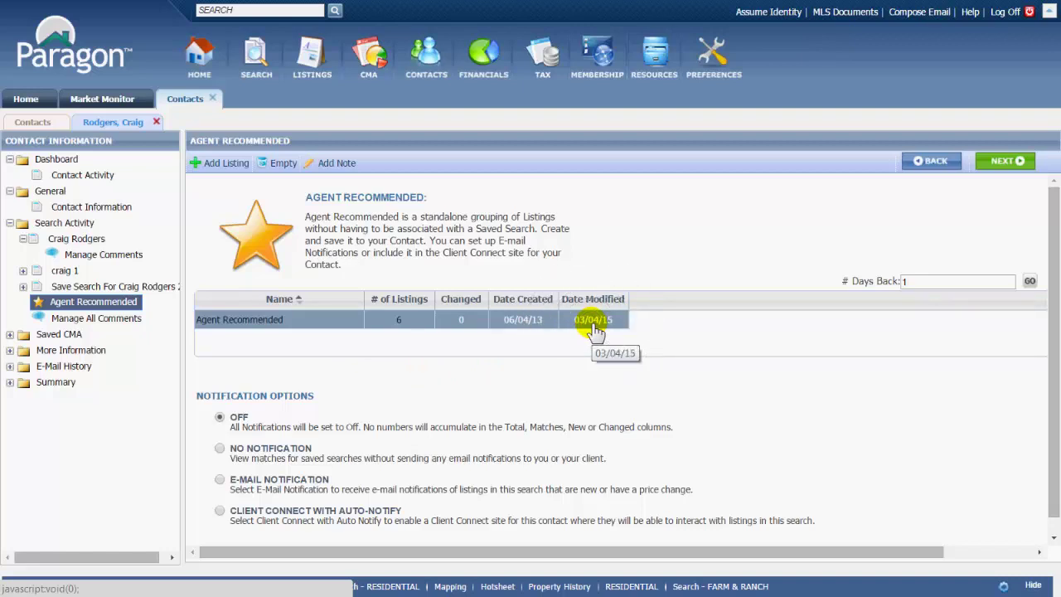
Step: Set the notification option of the Agent Recommended list to Client Connect with Auto-Notify
scroll(207, 404, "down", 1)
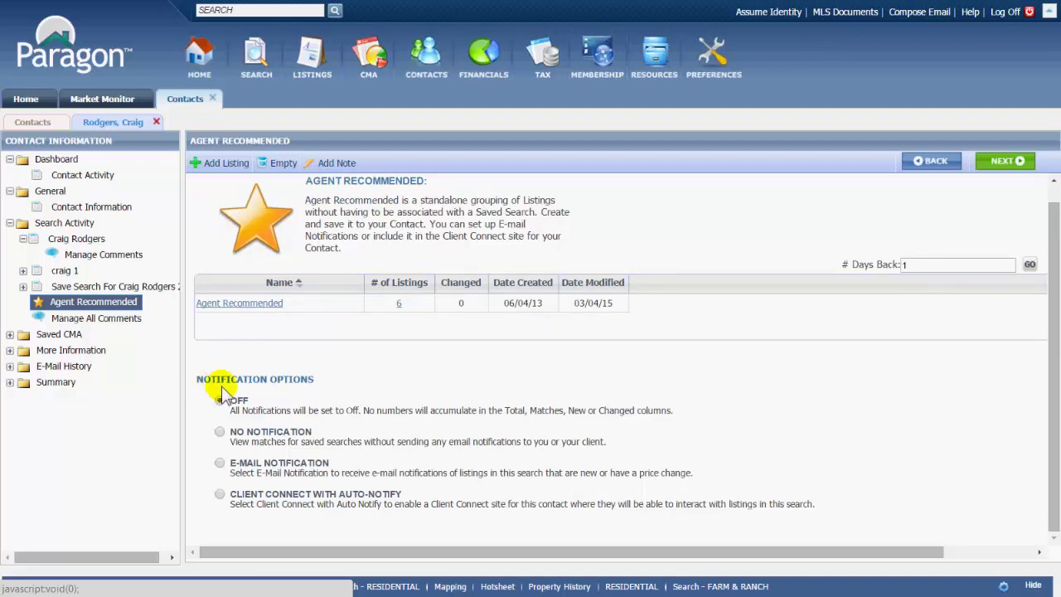
left_click(221, 466)
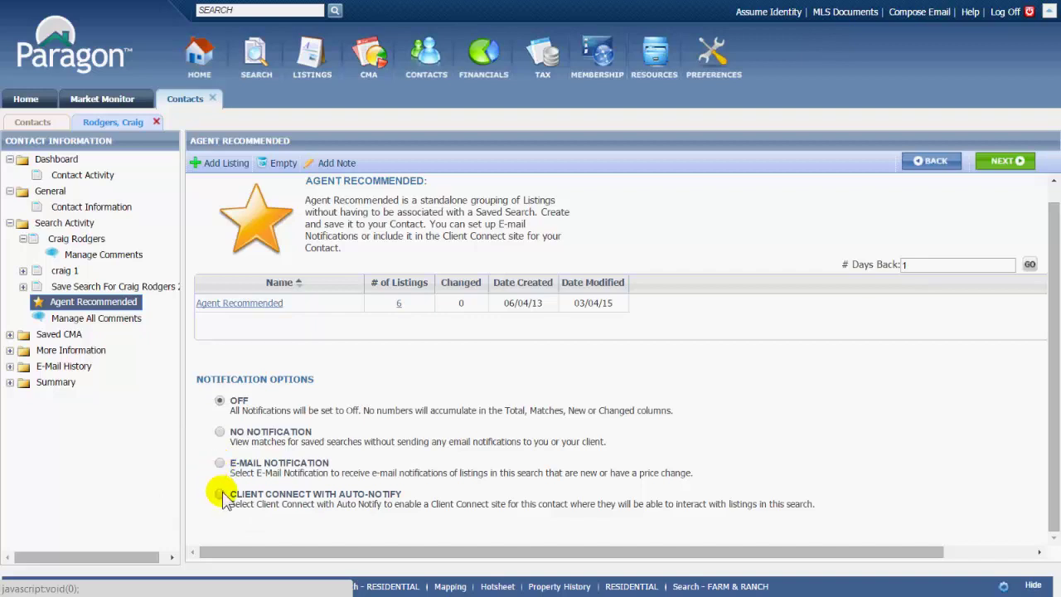
left_click(220, 495)
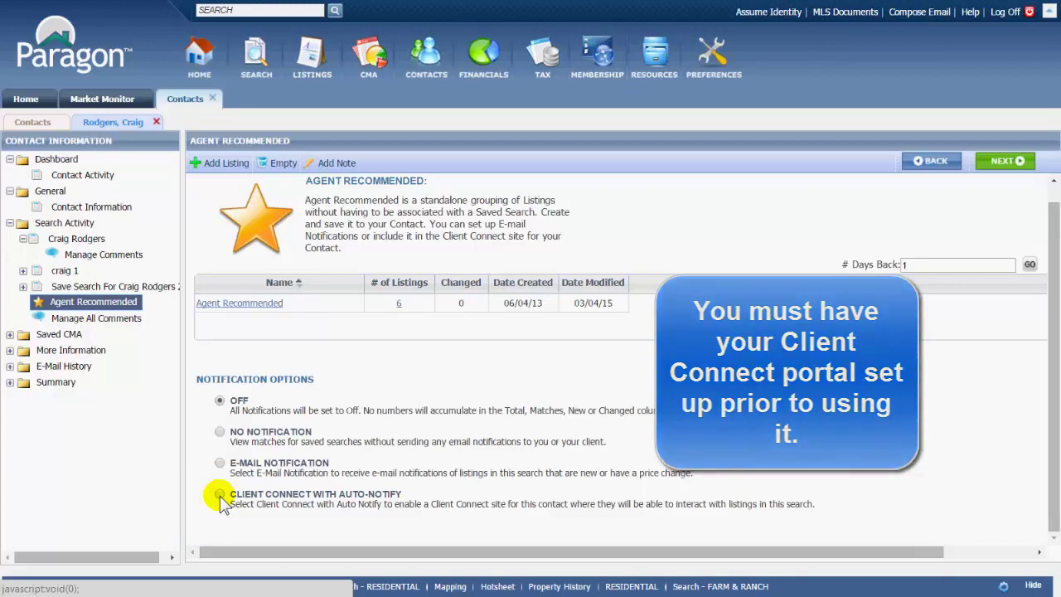
left_click(220, 495)
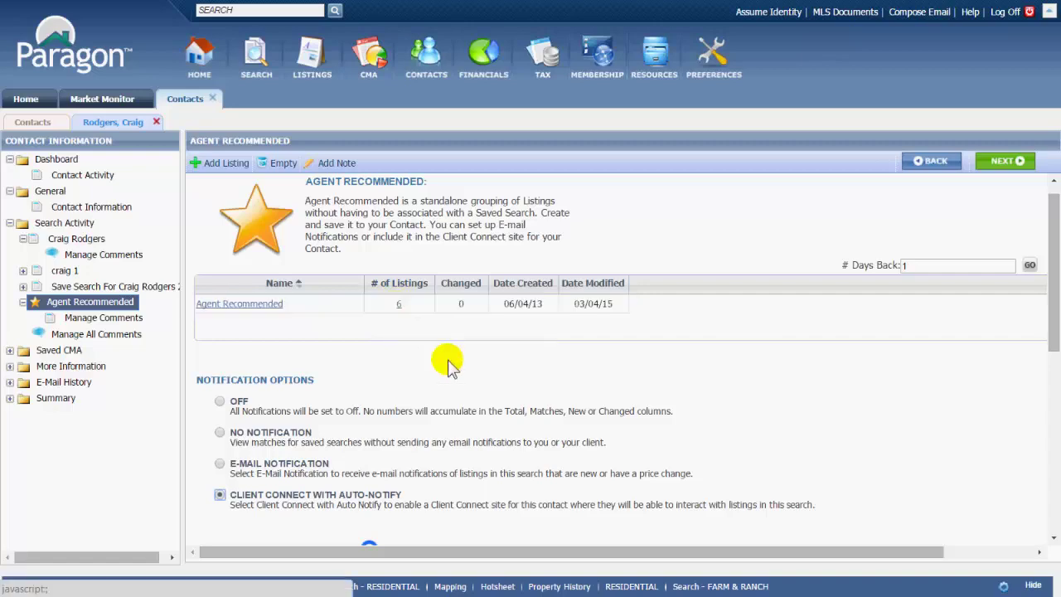
Step: View the contact's Client Connect site and examine the recommended listings as the client sees them
scroll(593, 414, "down", 1)
left_click_drag(1055, 348, 1053, 477)
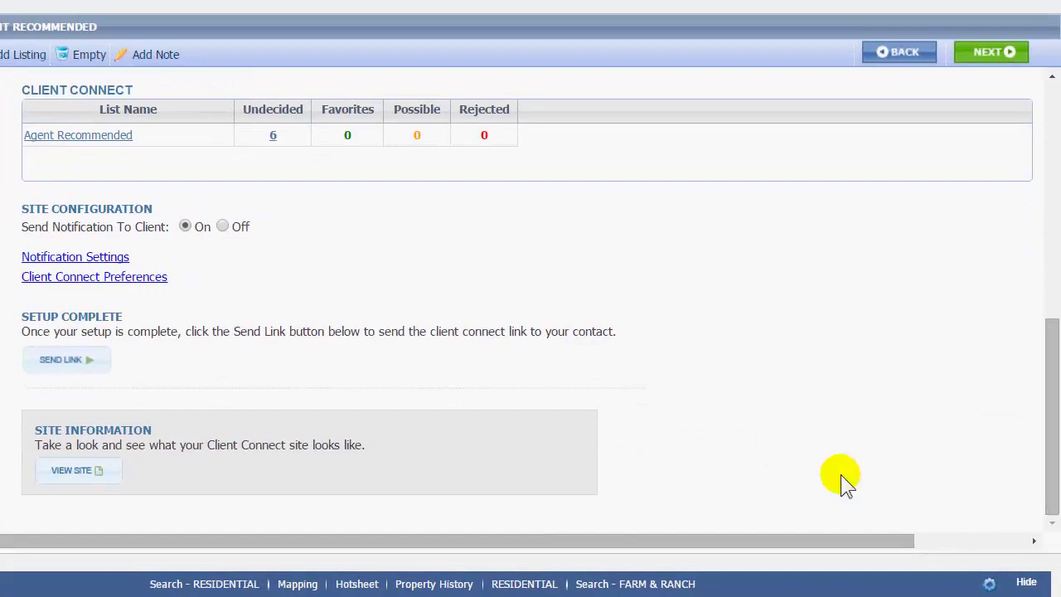
left_click(76, 473)
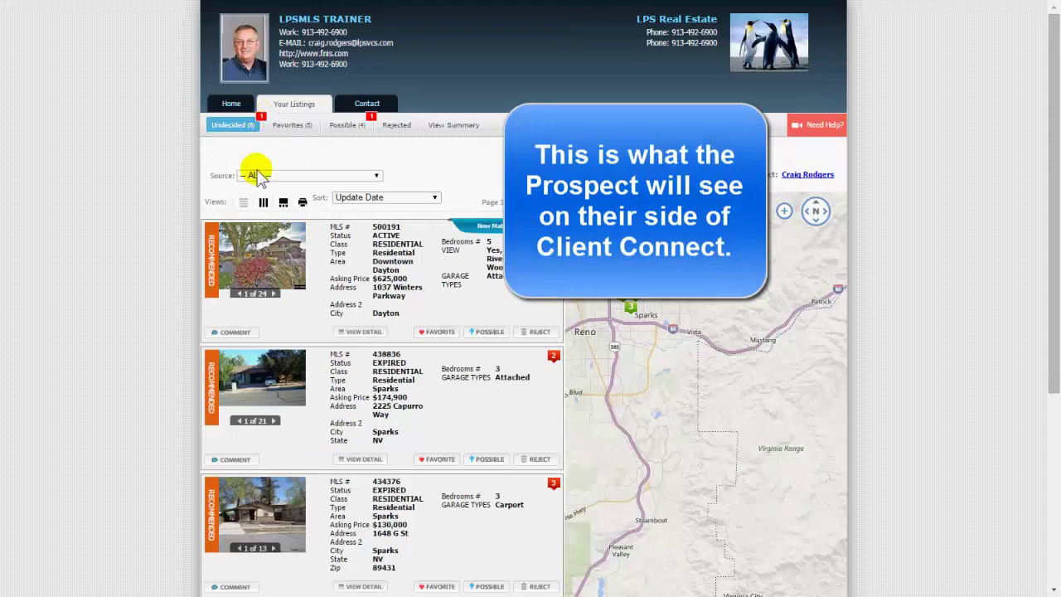
left_click(247, 266)
left_click(247, 266)
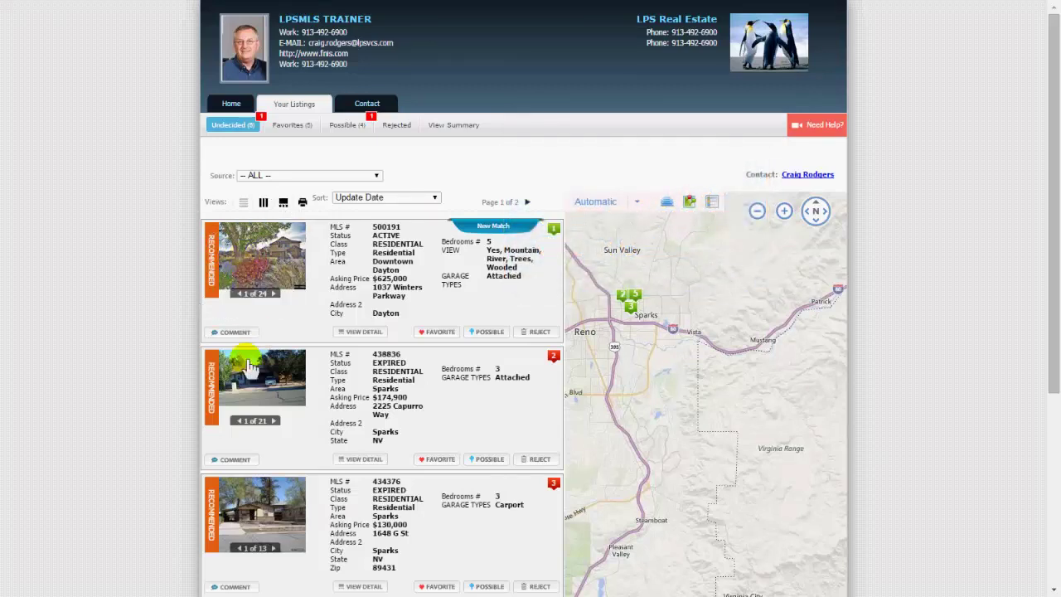
mouse_move(245, 373)
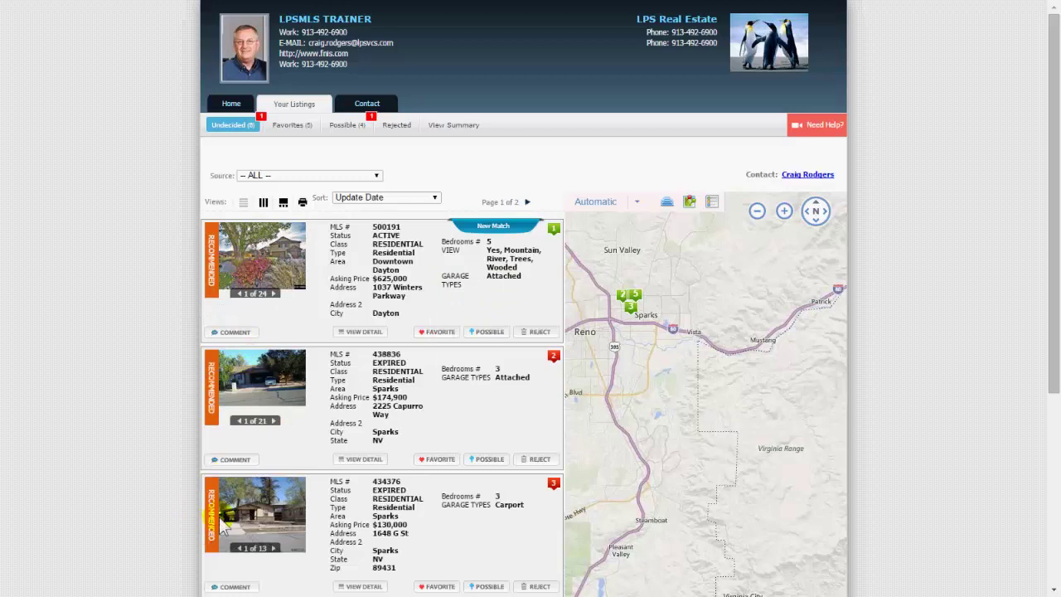
Step: Mark the new-match Dayton listing among the undecided ones as a favorite and display the favorites
left_click(240, 131)
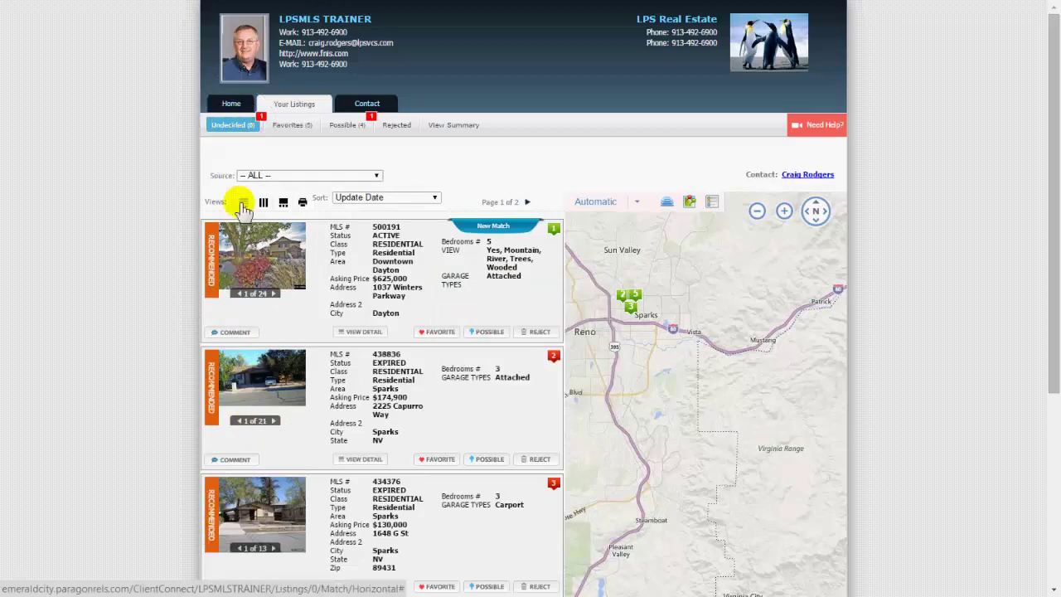
left_click(435, 336)
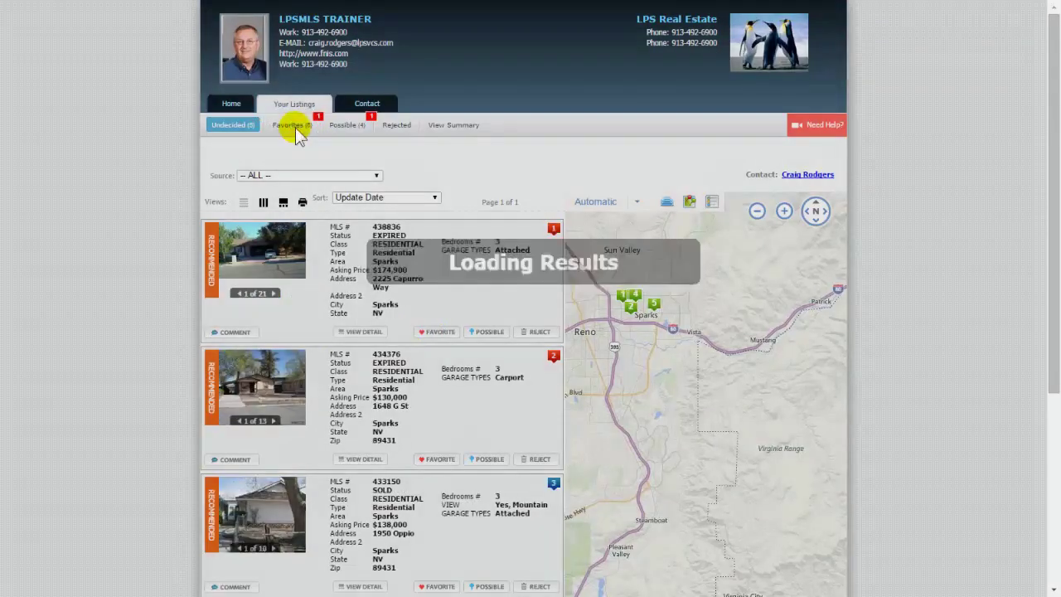
left_click(295, 128)
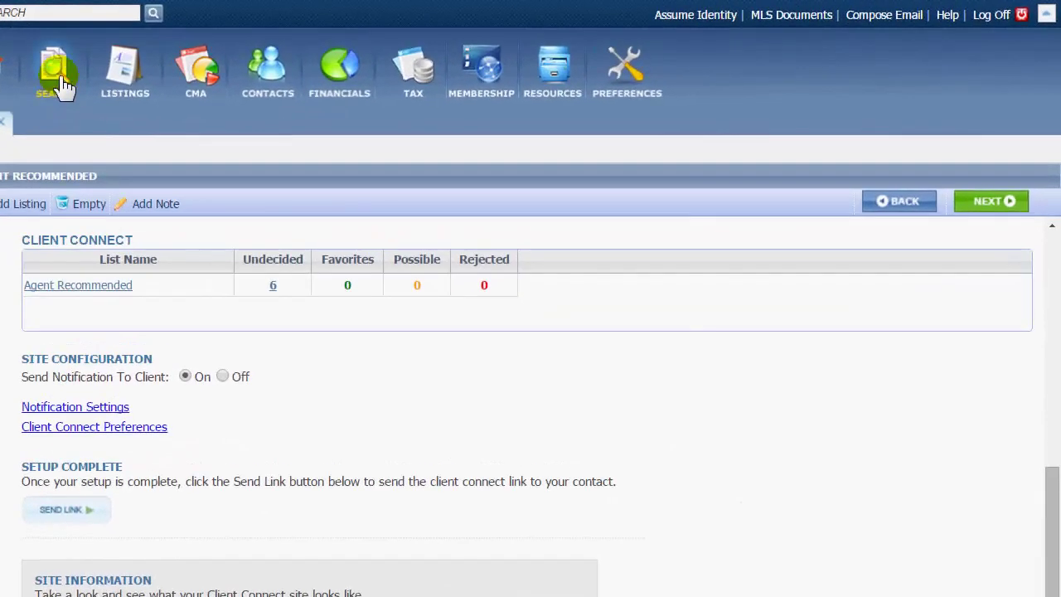
Step: Return to Paragon, open the saved listing carts and look through them for the client's cart
mouse_move(62, 81)
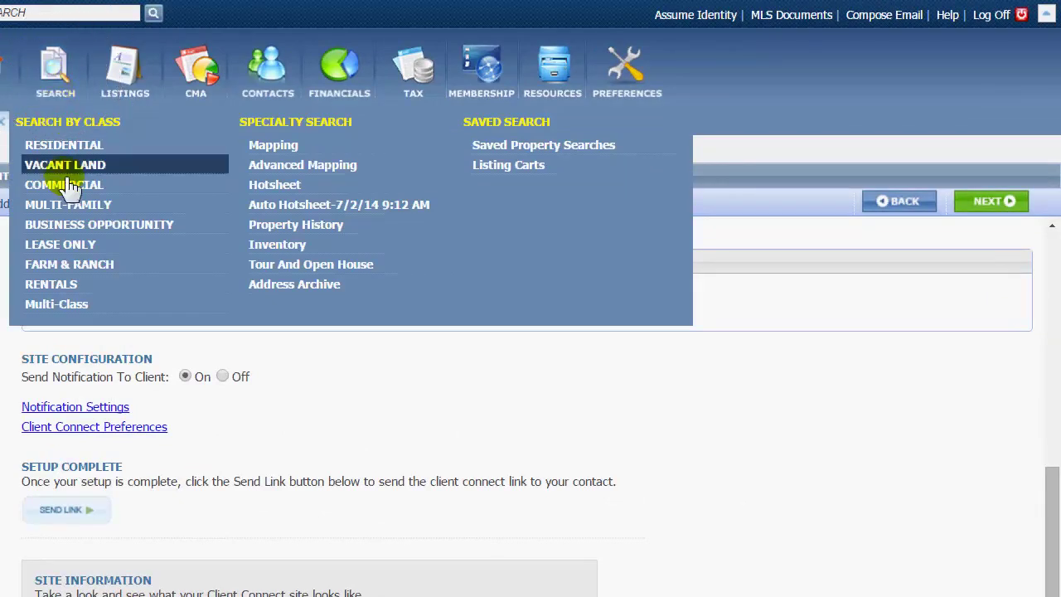
left_click(511, 170)
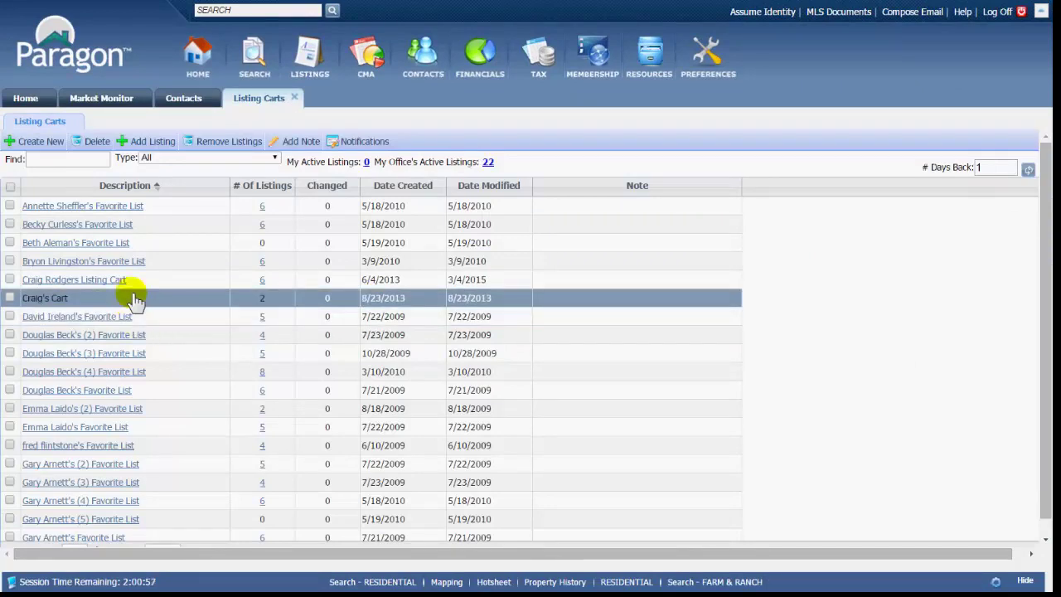
scroll(131, 233, "down", 5)
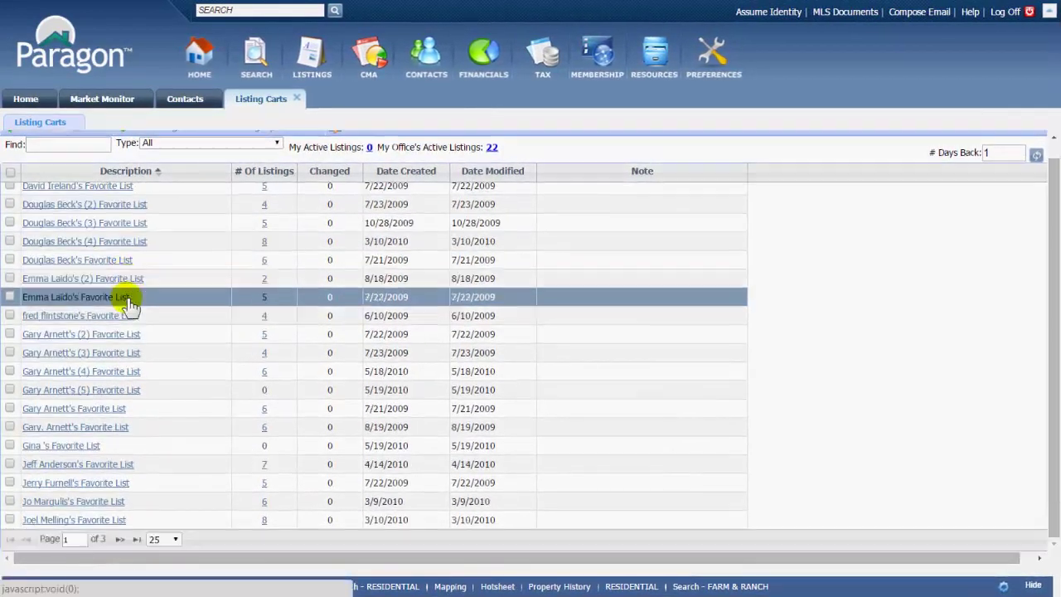
scroll(130, 306, "up", 2)
scroll(133, 319, "down", 2)
scroll(229, 301, "up", 5)
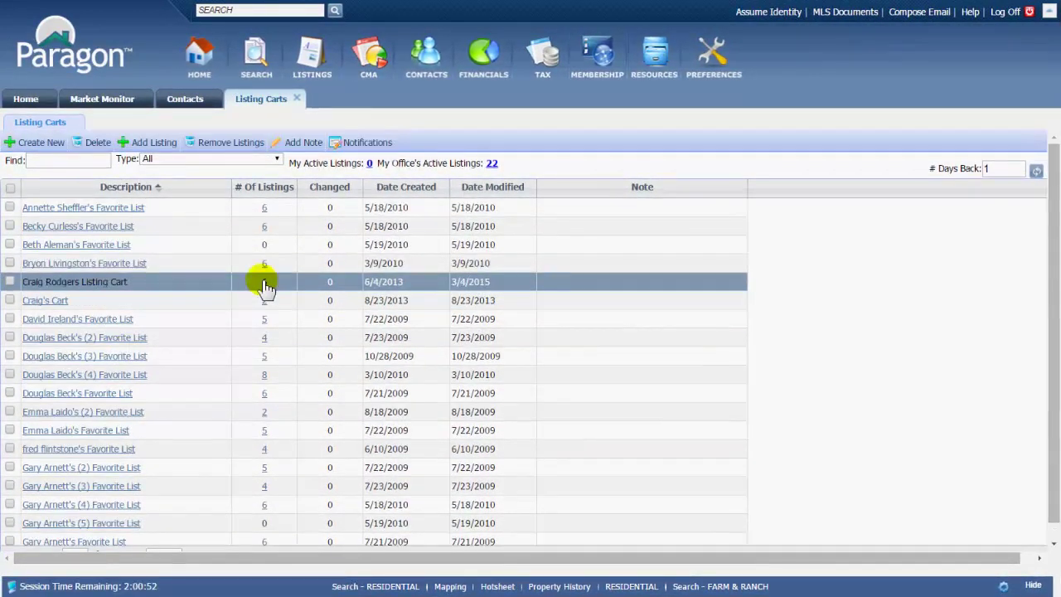